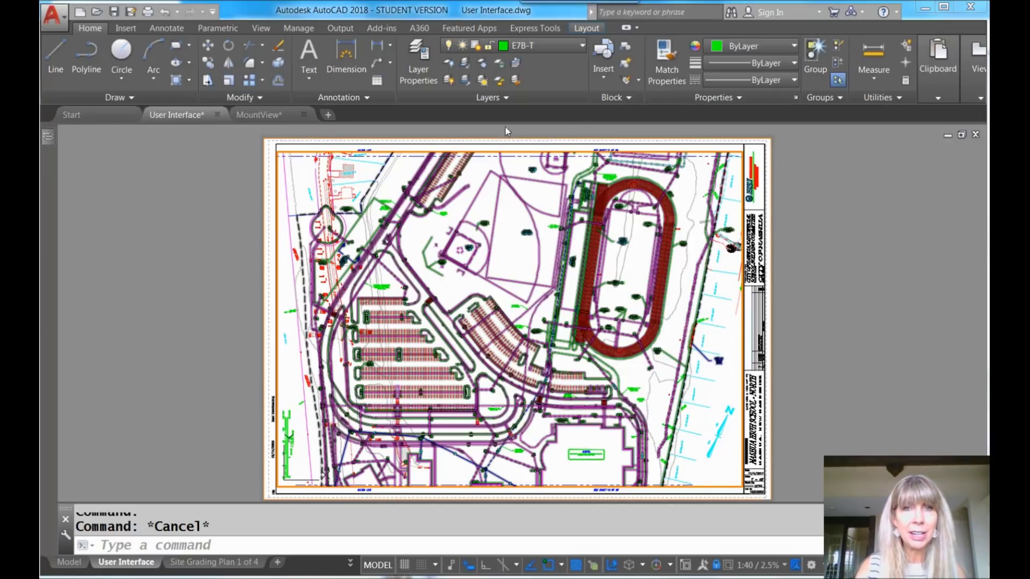
Open the Layer States Manager from the Layers panel and browse its saved states, such as Baseball Fields.
{"action": "left_click", "coordinate": [507, 98]}
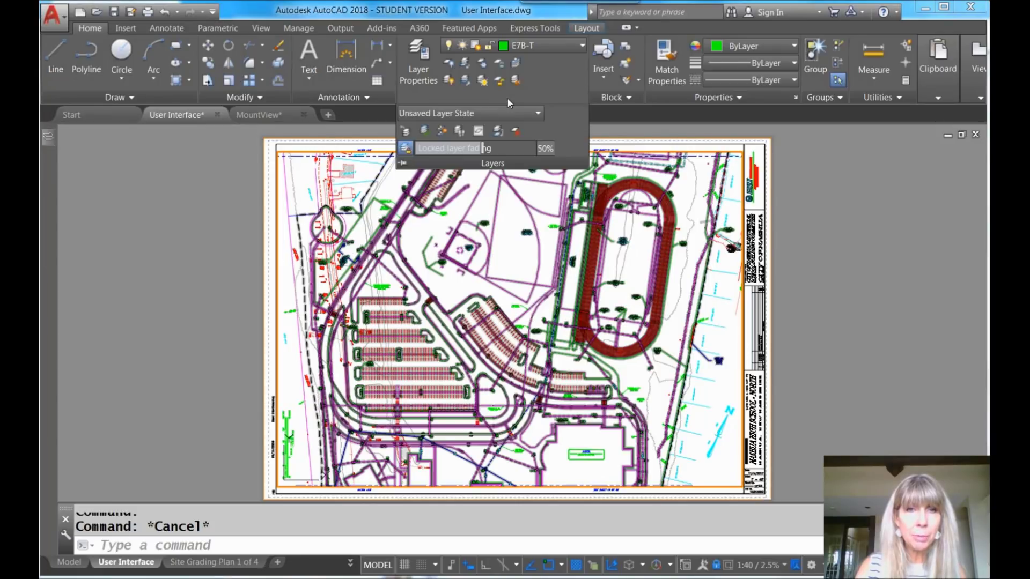
{"action": "left_click", "coordinate": [539, 114]}
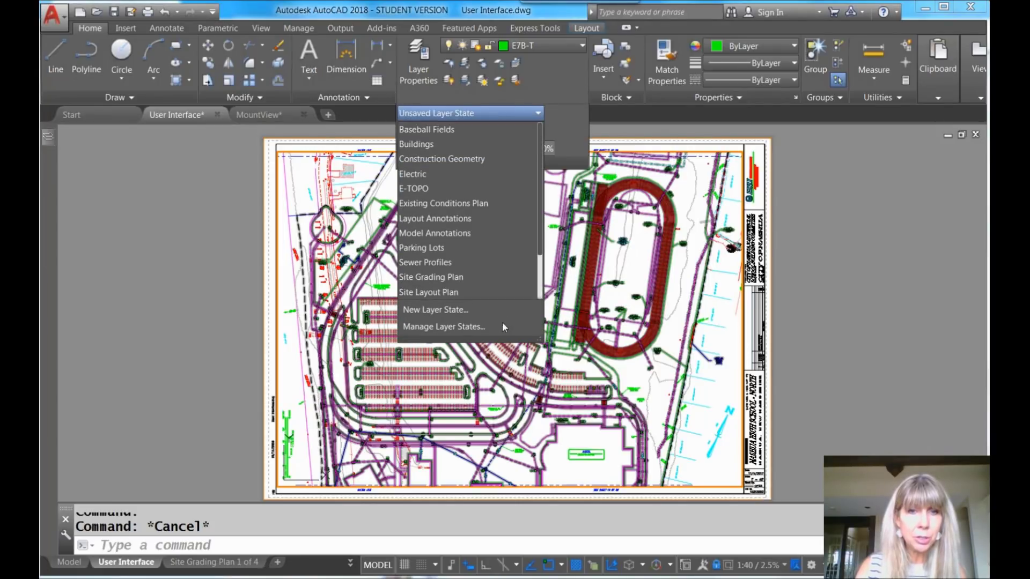
{"action": "left_click", "coordinate": [497, 326]}
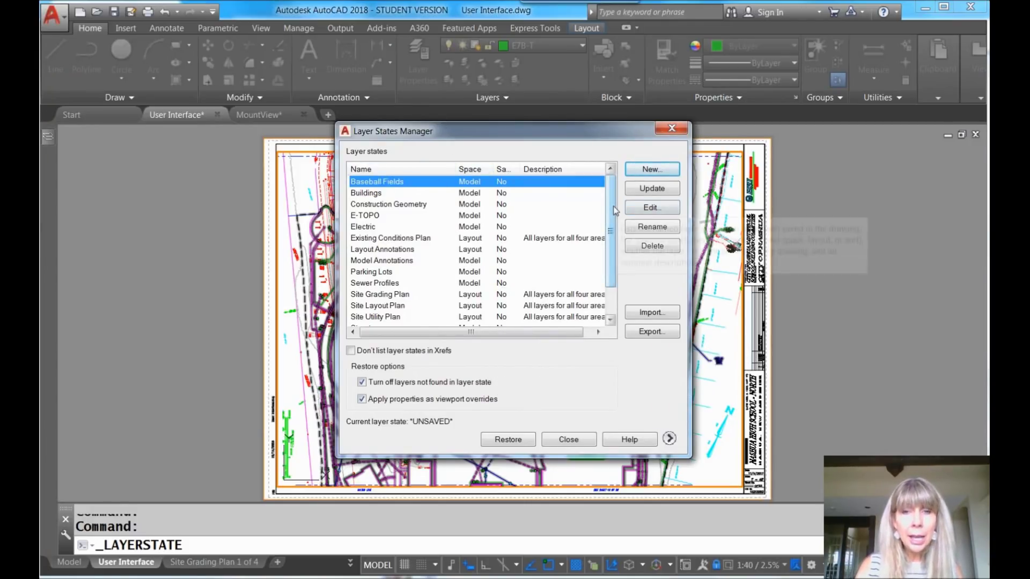
{"action": "scroll", "coordinate": [615, 211], "scroll_direction": "down", "scroll_amount": 1}
{"action": "scroll", "coordinate": [616, 230], "scroll_direction": "up", "scroll_amount": 1}
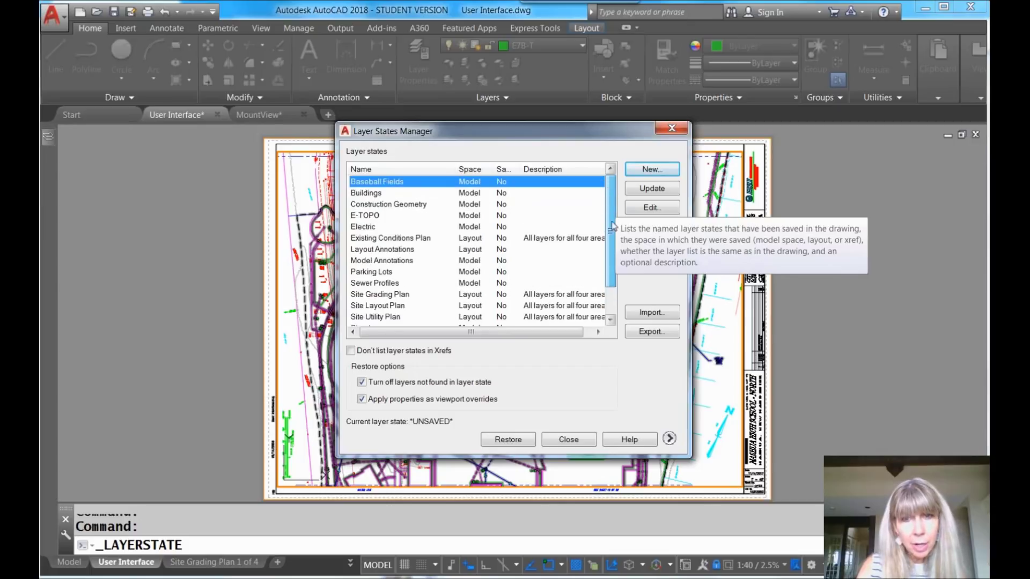
{"action": "scroll", "coordinate": [617, 252], "scroll_direction": "down", "scroll_amount": 1}
{"action": "scroll", "coordinate": [616, 251], "scroll_direction": "up", "scroll_amount": 1}
{"action": "scroll", "coordinate": [618, 249], "scroll_direction": "down", "scroll_amount": 1}
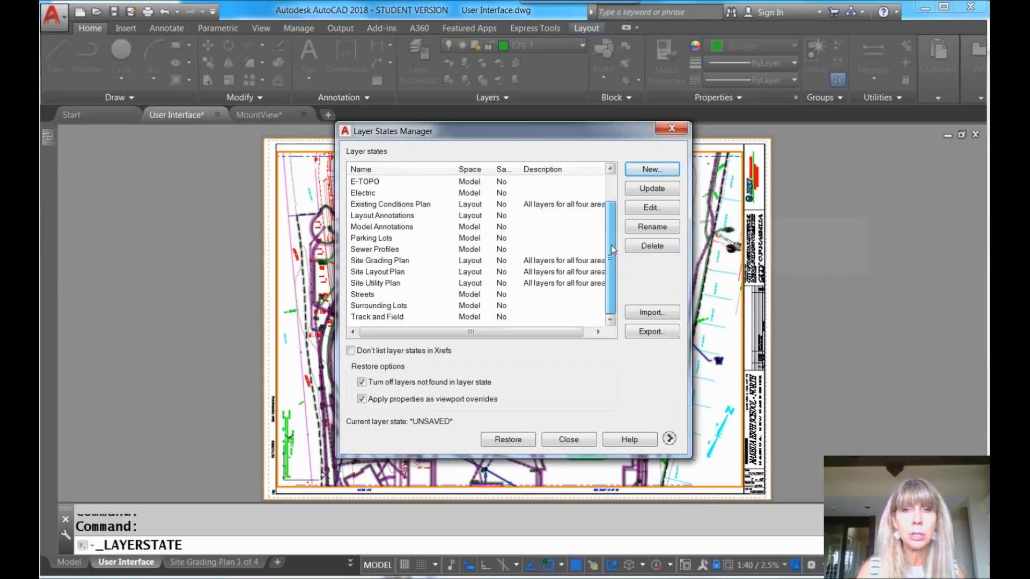
{"action": "scroll", "coordinate": [620, 247], "scroll_direction": "up", "scroll_amount": 1}
{"action": "scroll", "coordinate": [620, 247], "scroll_direction": "down", "scroll_amount": 1}
{"action": "scroll", "coordinate": [621, 245], "scroll_direction": "up", "scroll_amount": 1}
{"action": "scroll", "coordinate": [621, 245], "scroll_direction": "down", "scroll_amount": 1}
{"action": "scroll", "coordinate": [621, 245], "scroll_direction": "up", "scroll_amount": 1}
{"action": "scroll", "coordinate": [621, 245], "scroll_direction": "down", "scroll_amount": 1}
{"action": "scroll", "coordinate": [621, 246], "scroll_direction": "up", "scroll_amount": 1}
{"action": "scroll", "coordinate": [621, 245], "scroll_direction": "down", "scroll_amount": 1}
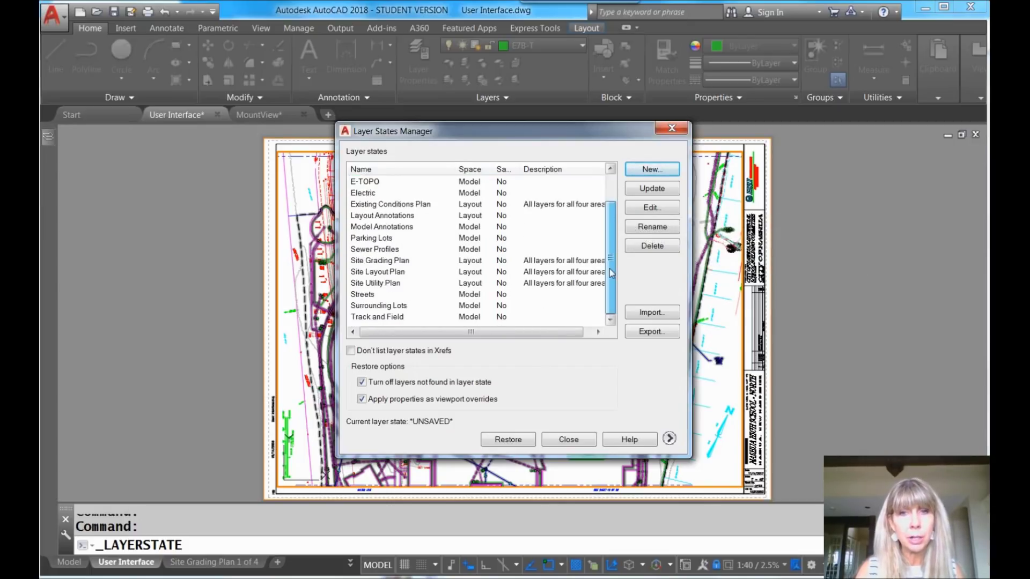
{"action": "scroll", "coordinate": [621, 245], "scroll_direction": "up", "scroll_amount": 1}
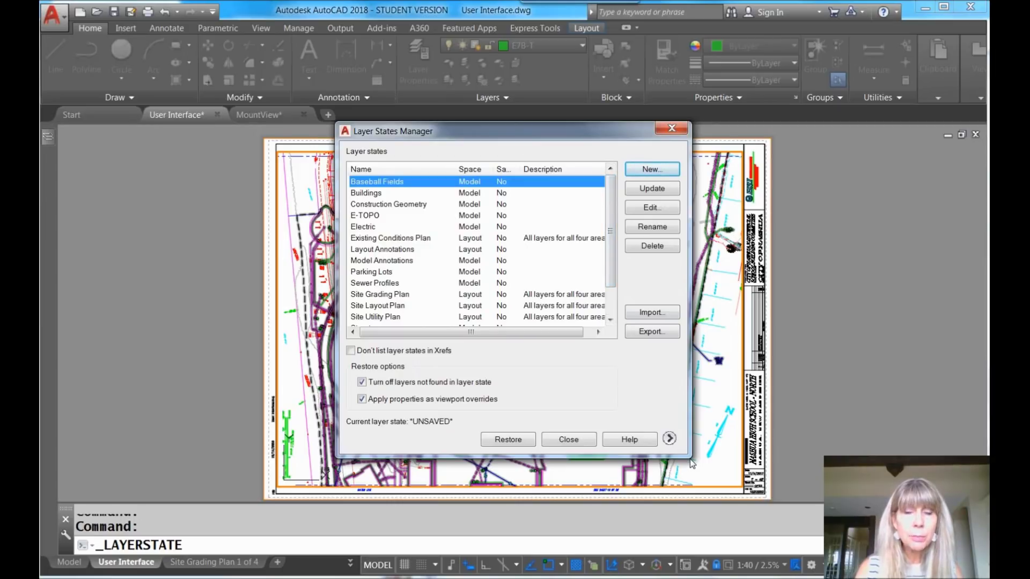
Resize the Layer States Manager larger so every saved state shows, then close it.
{"action": "left_click_drag", "start_coordinate": [690, 458], "coordinate": [758, 500]}
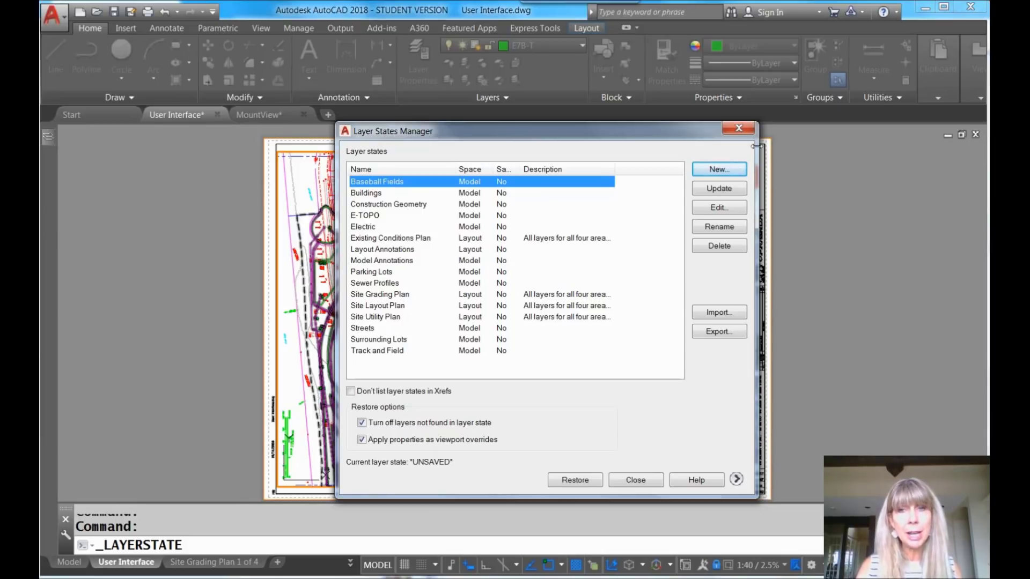
{"action": "left_click", "coordinate": [739, 129]}
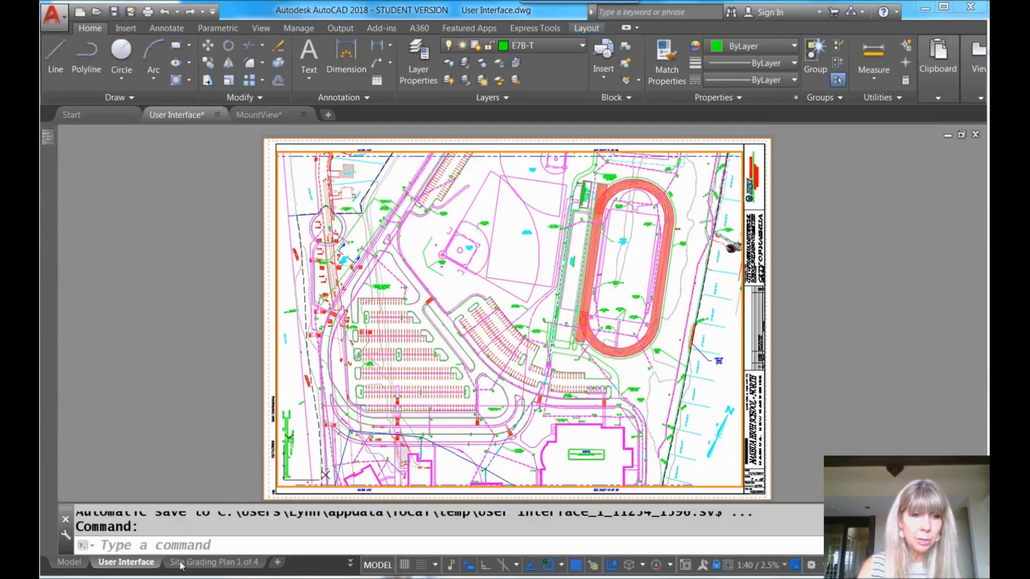
{"action": "right_click", "coordinate": [142, 565]}
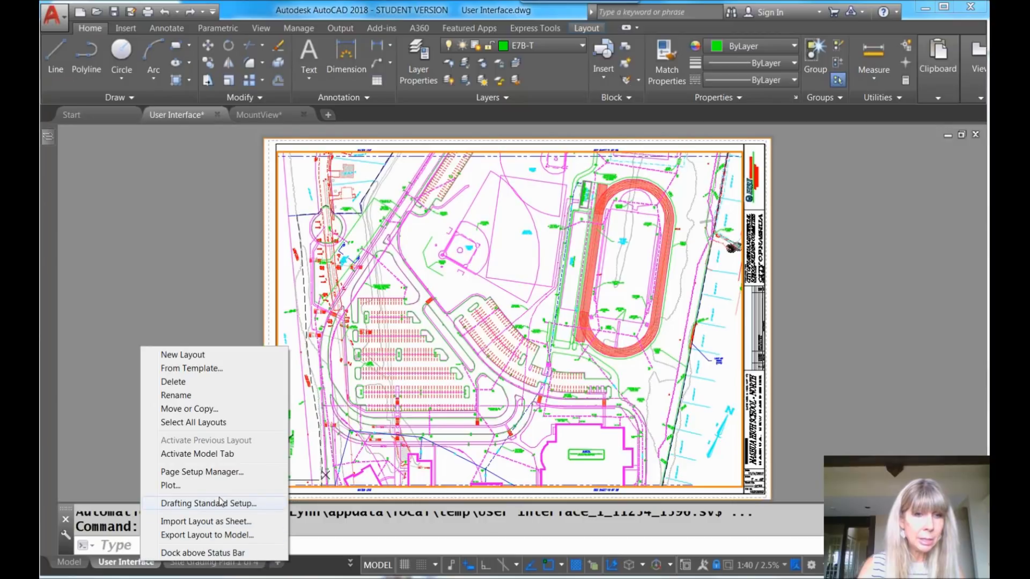
{"action": "left_click", "coordinate": [230, 472]}
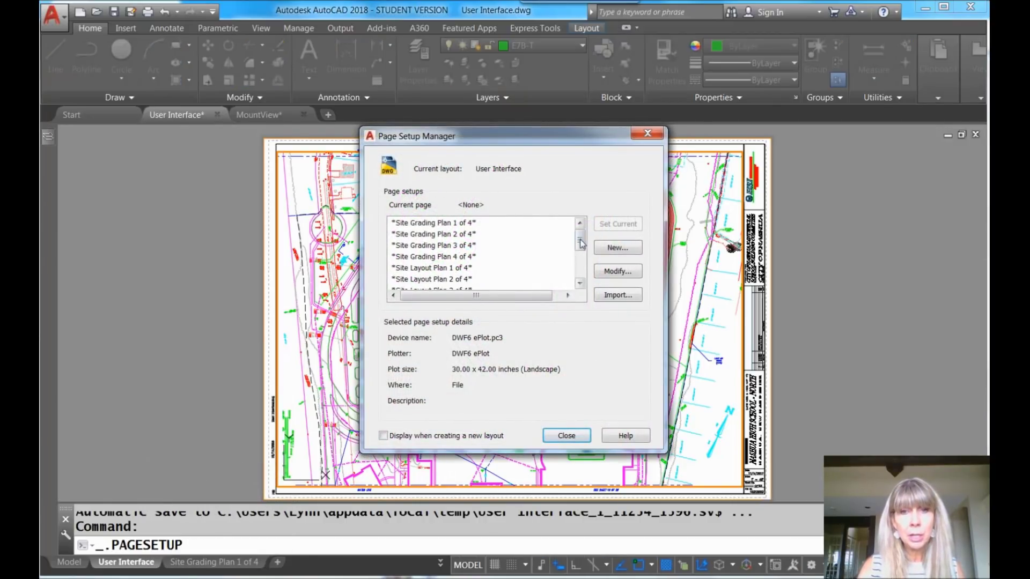
{"action": "mouse_move", "coordinate": [580, 236]}
{"action": "left_mouse_down"}
{"action": "mouse_move", "coordinate": [580, 281]}
{"action": "mouse_move", "coordinate": [580, 233]}
{"action": "left_mouse_up"}
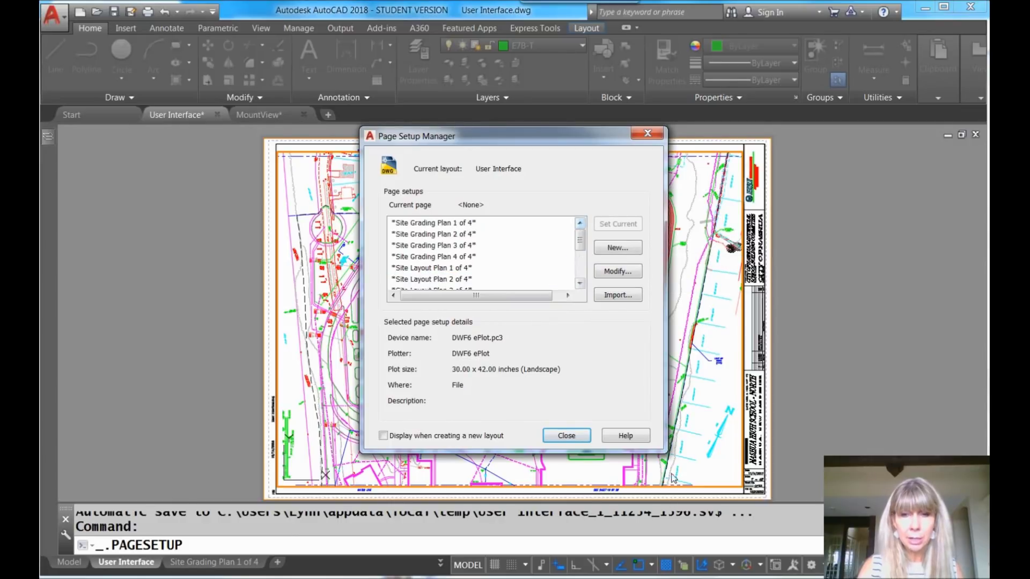
{"action": "left_click_drag", "start_coordinate": [666, 454], "coordinate": [784, 522]}
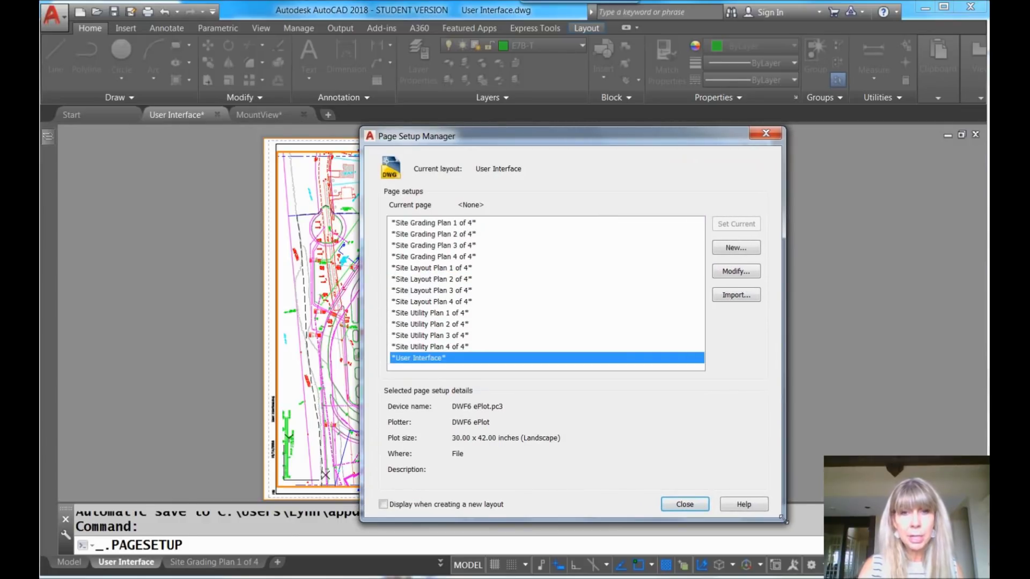
{"action": "left_click", "coordinate": [694, 507]}
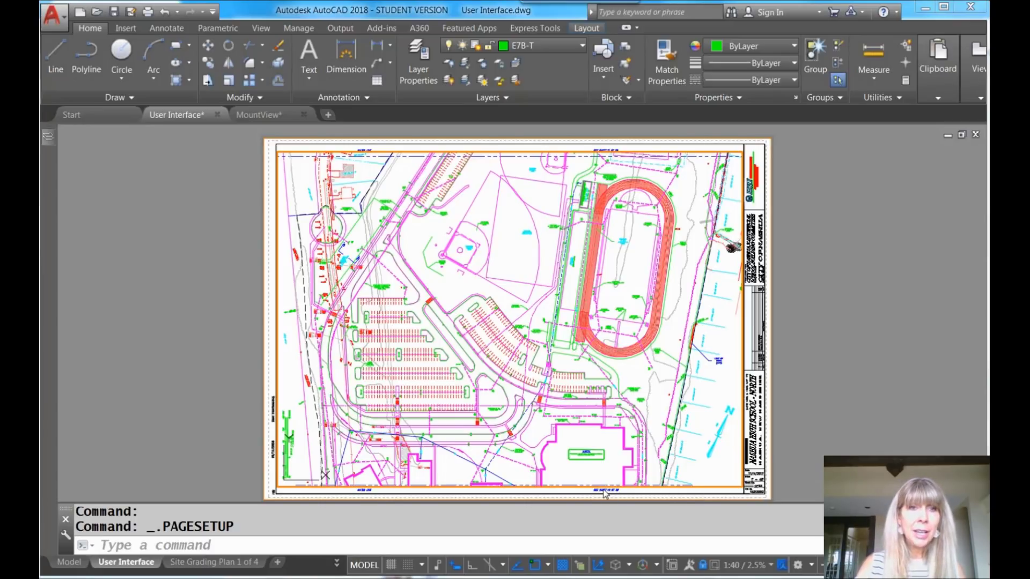
Start the Insert command with I, enlarge its dialog, and pick block 45 as the name.
{"action": "left_click", "coordinate": [374, 546]}
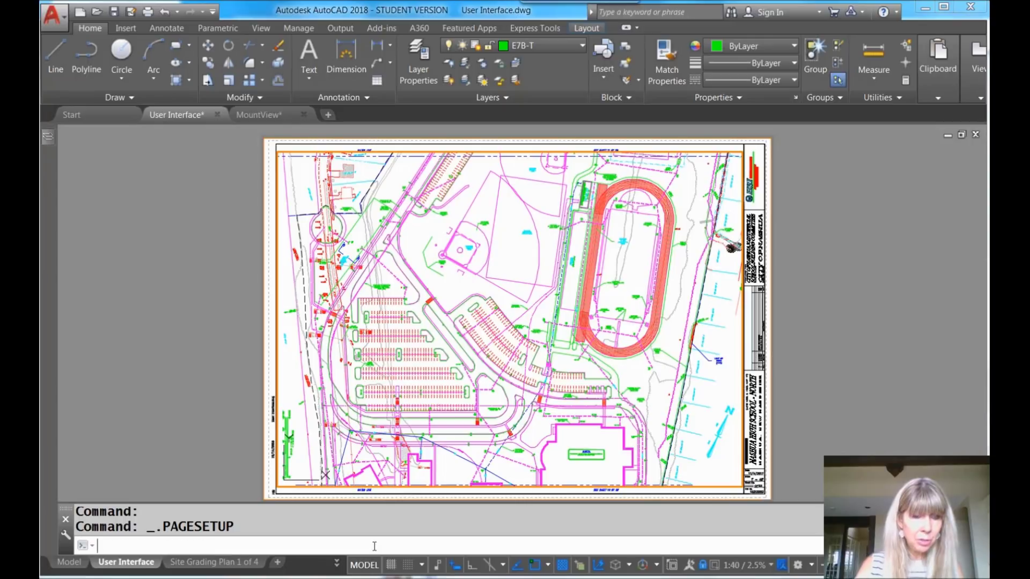
{"action": "type", "text": "I"}
{"action": "key", "text": "Return"}
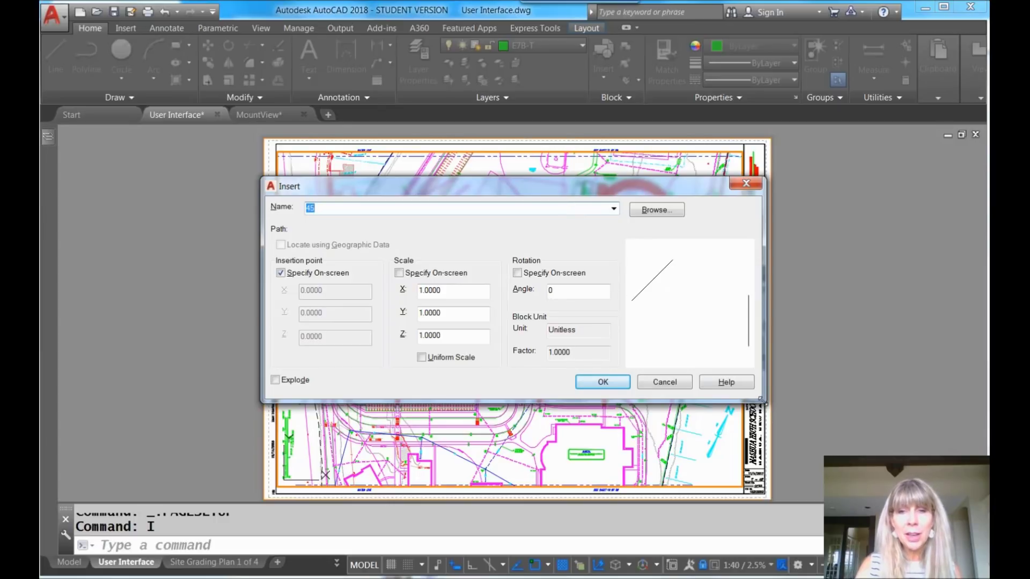
{"action": "left_click_drag", "start_coordinate": [763, 401], "coordinate": [817, 477]}
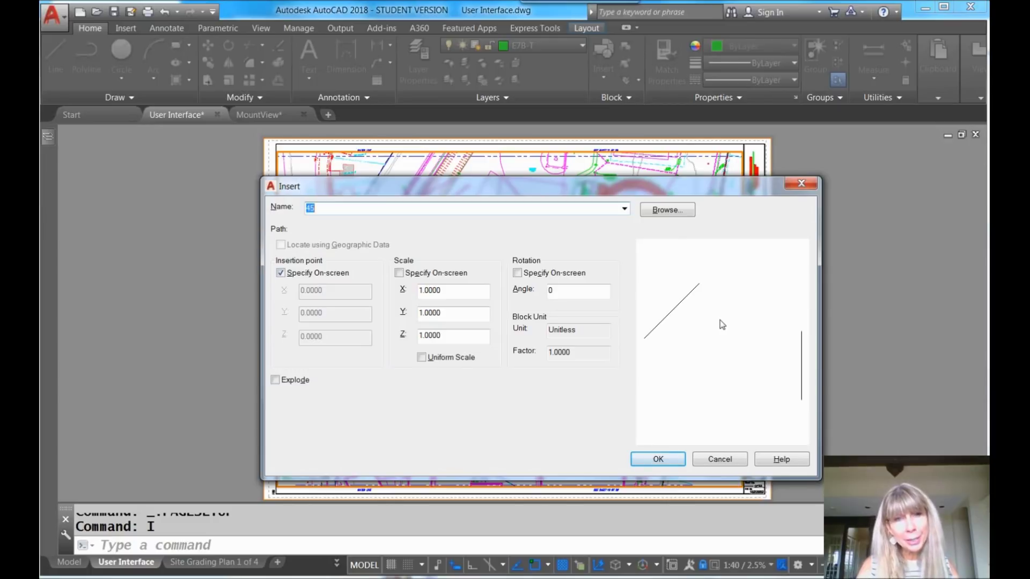
{"action": "left_click", "coordinate": [624, 208]}
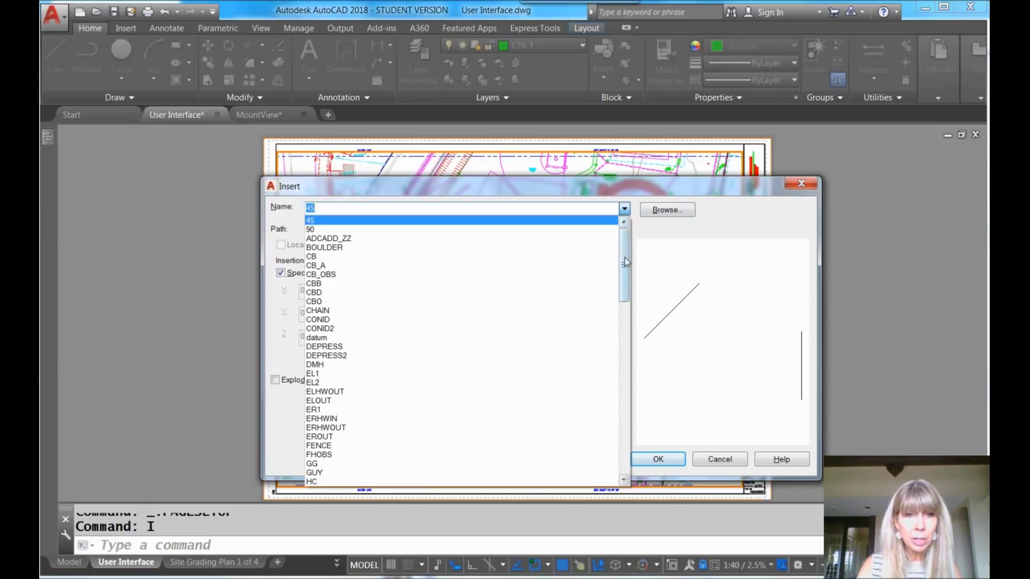
{"action": "left_click_drag", "start_coordinate": [626, 262], "coordinate": [635, 234]}
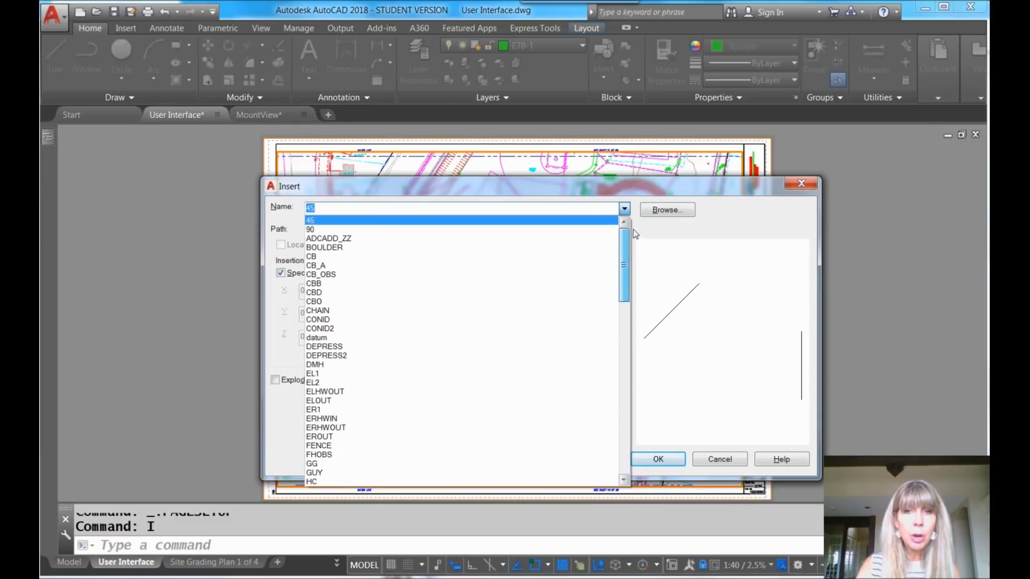
{"action": "left_click", "coordinate": [540, 220]}
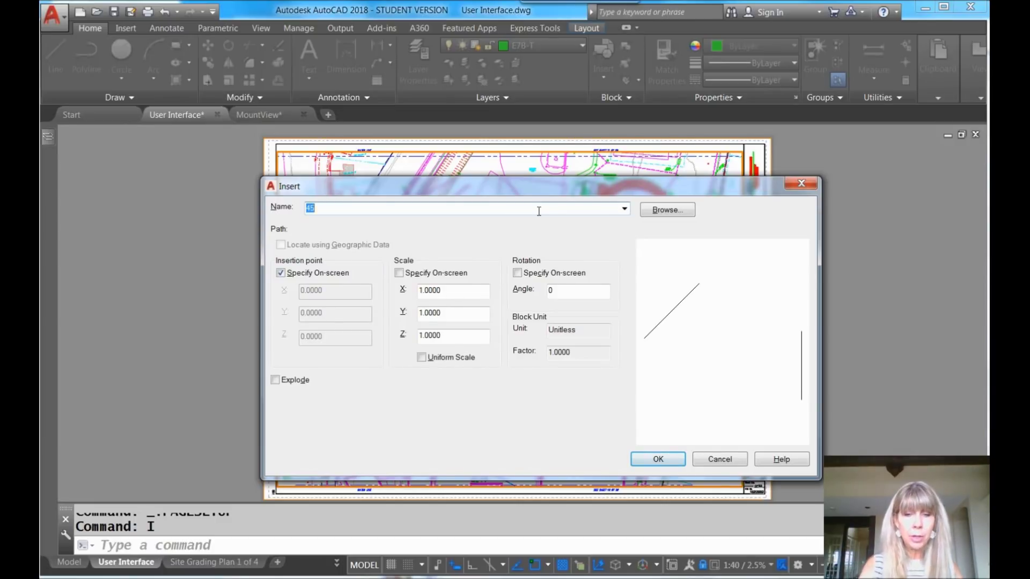
Enter HS so the name autocompletes to HSIFLOGO, then cancel without inserting.
{"action": "type", "text": "H"}
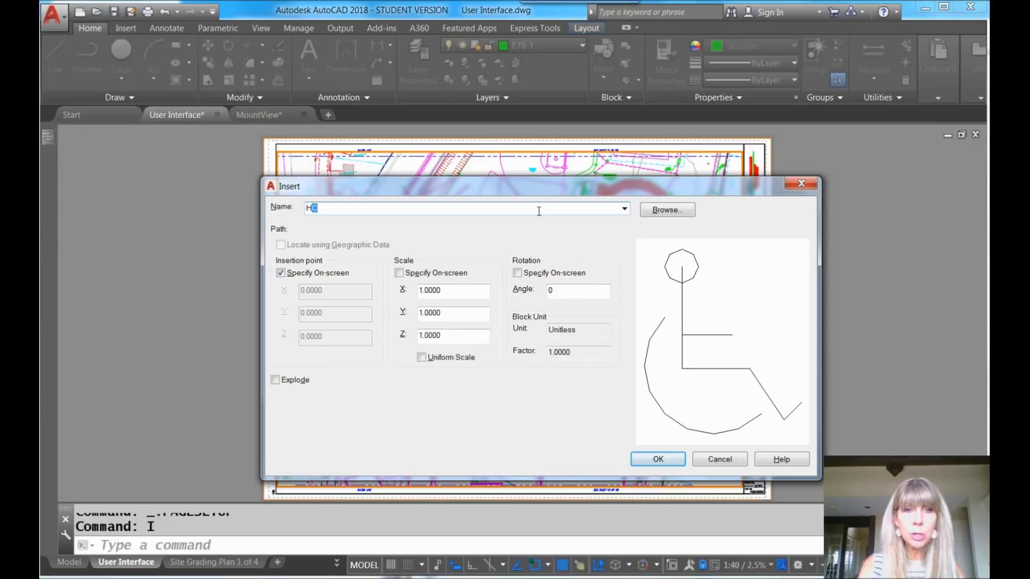
{"action": "type", "text": "SIFLOGO"}
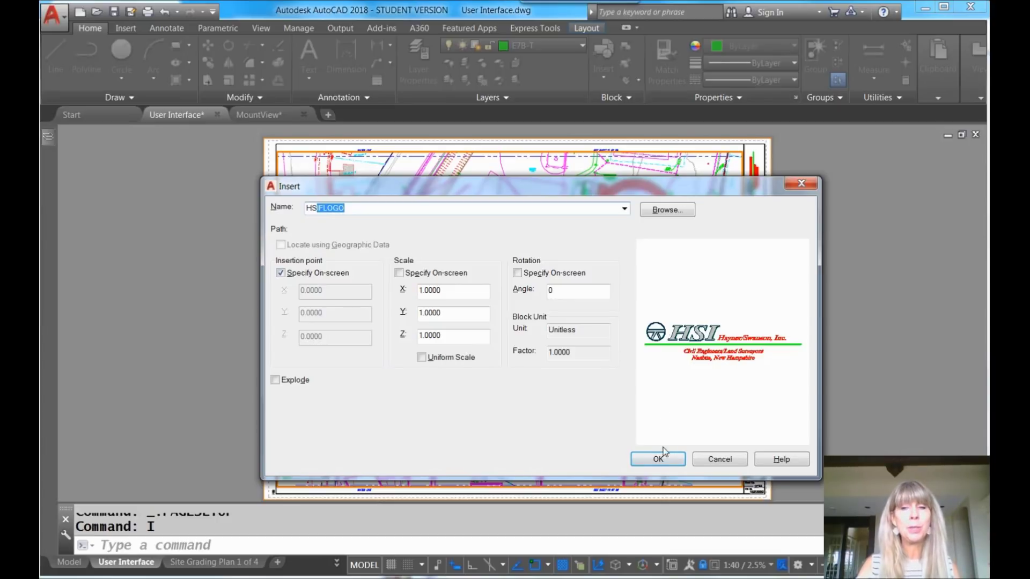
{"action": "left_click", "coordinate": [714, 462]}
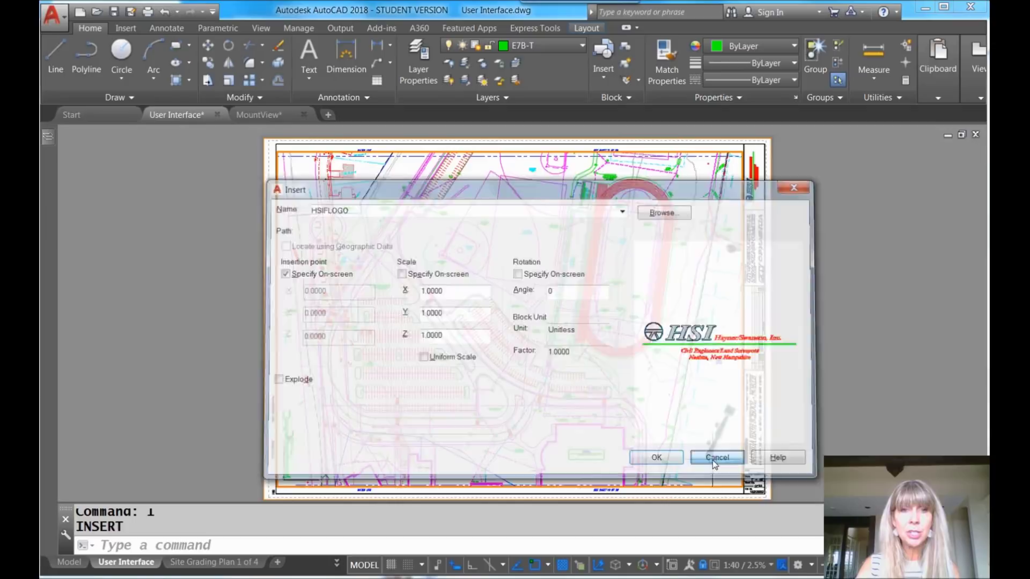